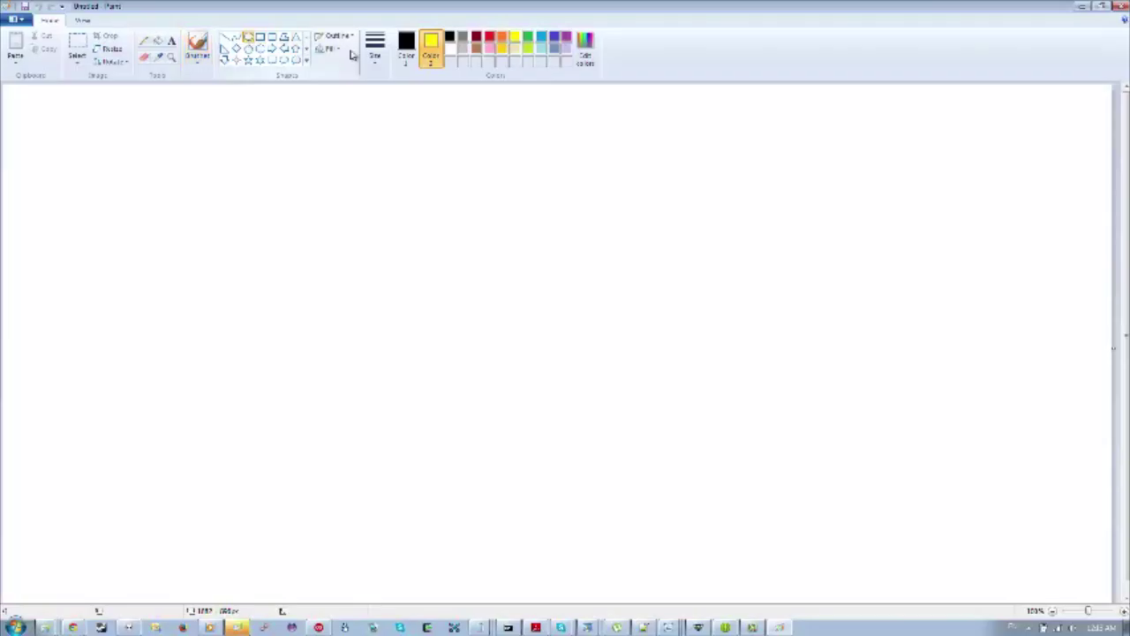
Set the shape fill to solid color and draw a large yellow ellipse in the middle of the canvas as the face
click(341, 38)
click(329, 48)
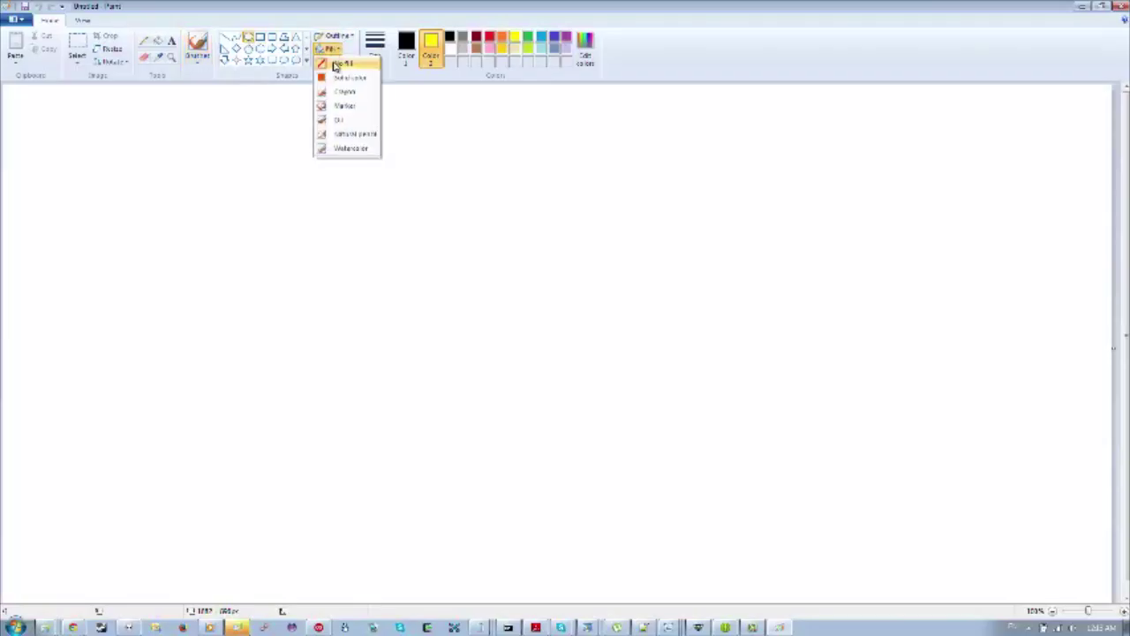
click(335, 79)
drag(302, 94, 859, 596)
Draw two solid black oval eyes side by side in the upper part of the face, each about 197 by 157 px
click(881, 153)
drag(423, 165, 538, 257)
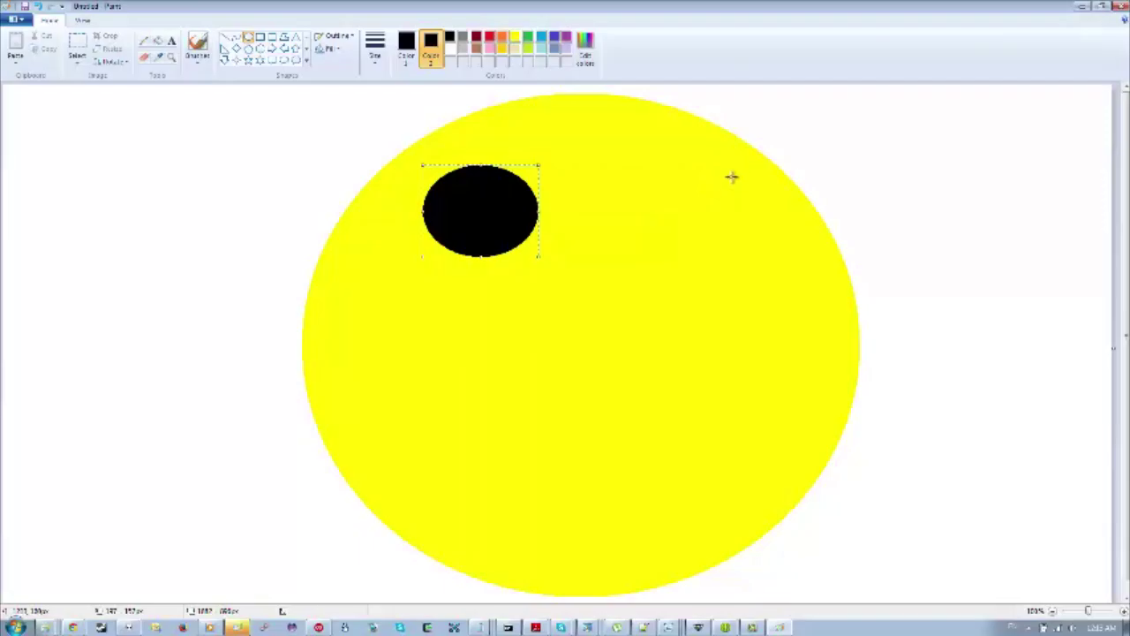
drag(733, 169, 616, 261)
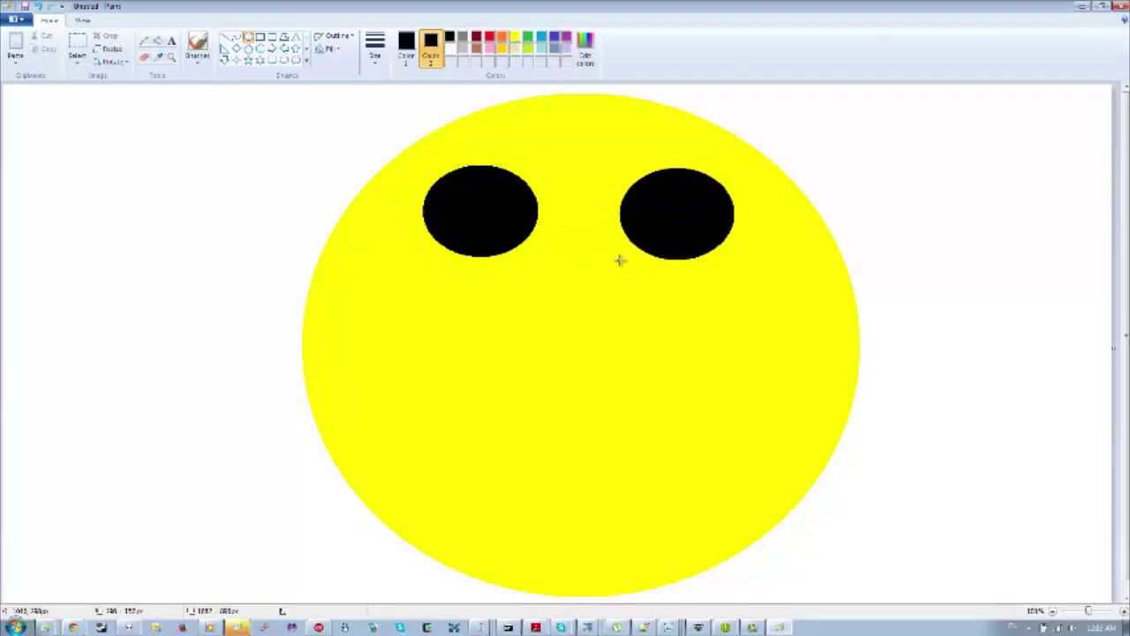
Draw a solid black mouth ellipse below the eyes, stretching it repeatedly between thin and wide open, and finish at about 644 by 75 px
drag(563, 318, 759, 311)
drag(770, 310, 752, 368)
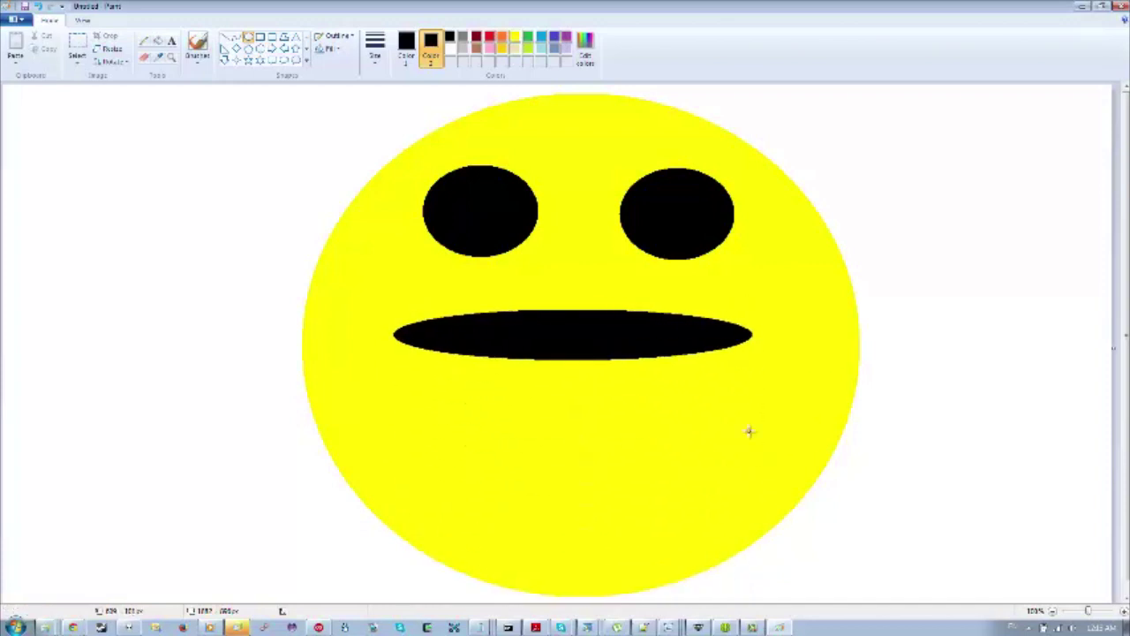
drag(749, 311, 733, 373)
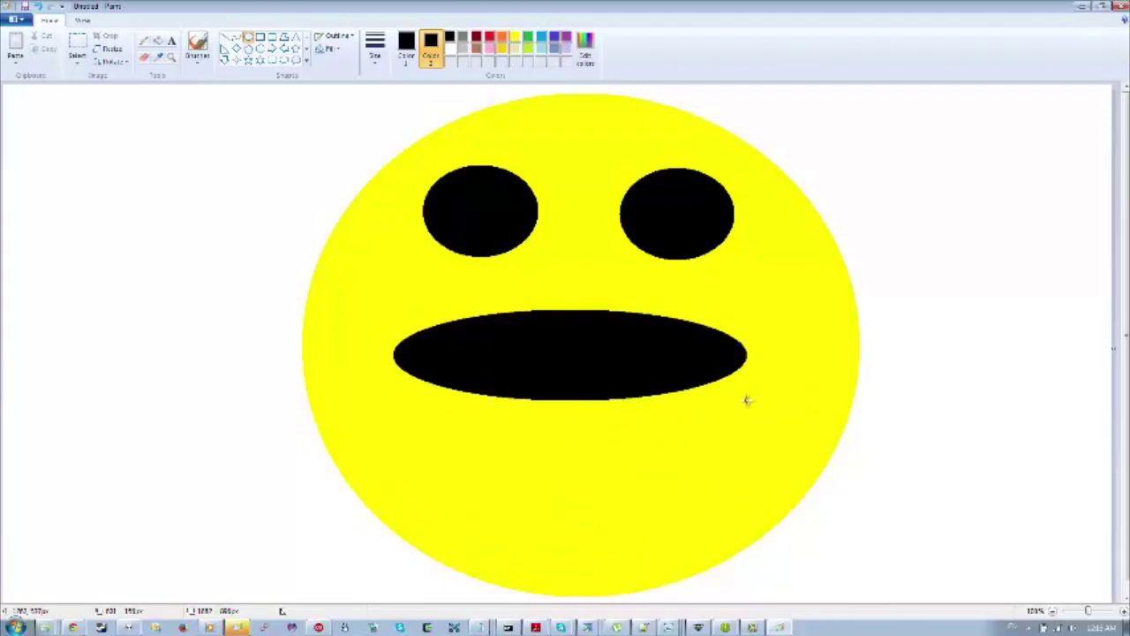
mouse_move(753, 481)
mouse_down()
mouse_move(744, 395)
mouse_move(727, 450)
mouse_move(752, 463)
mouse_up()
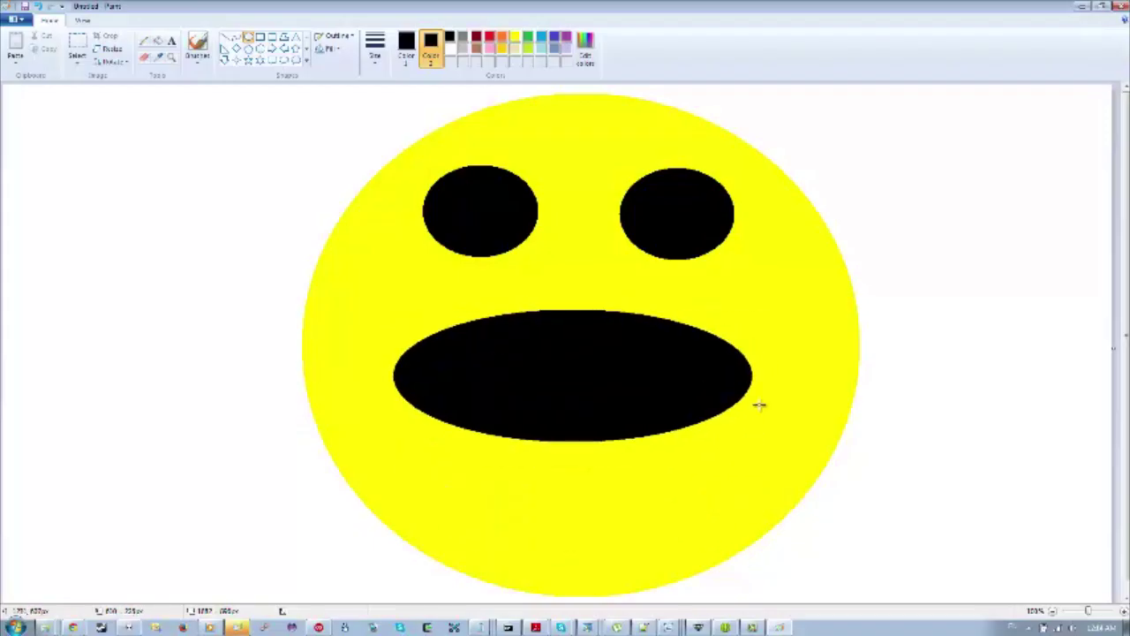
drag(748, 365, 746, 442)
drag(743, 526, 757, 353)
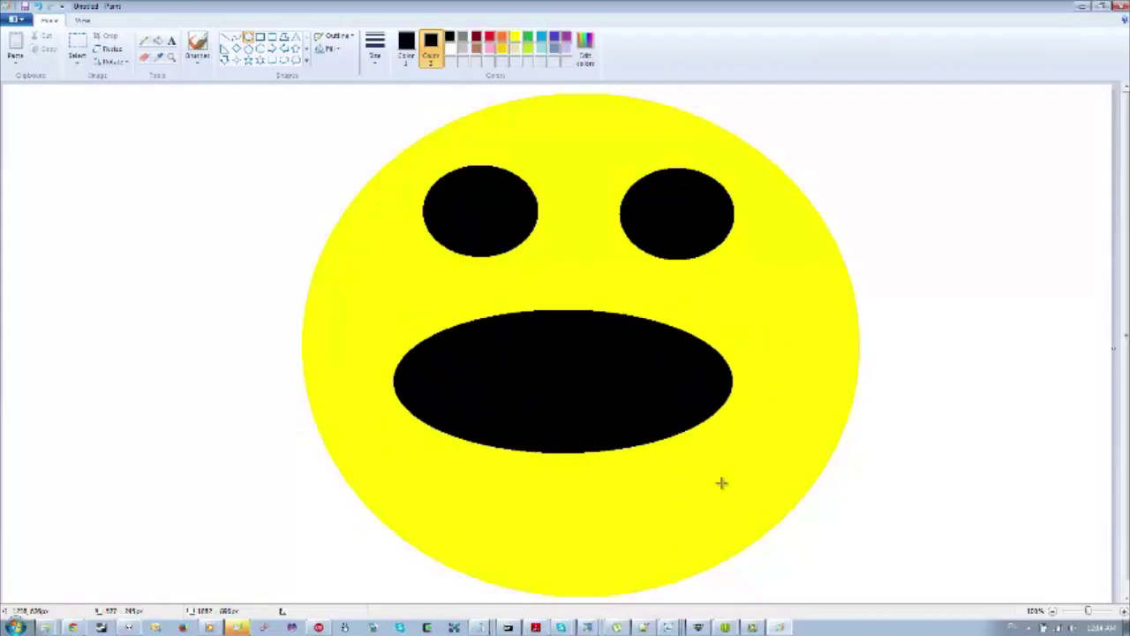
drag(762, 437, 754, 299)
drag(722, 489, 738, 372)
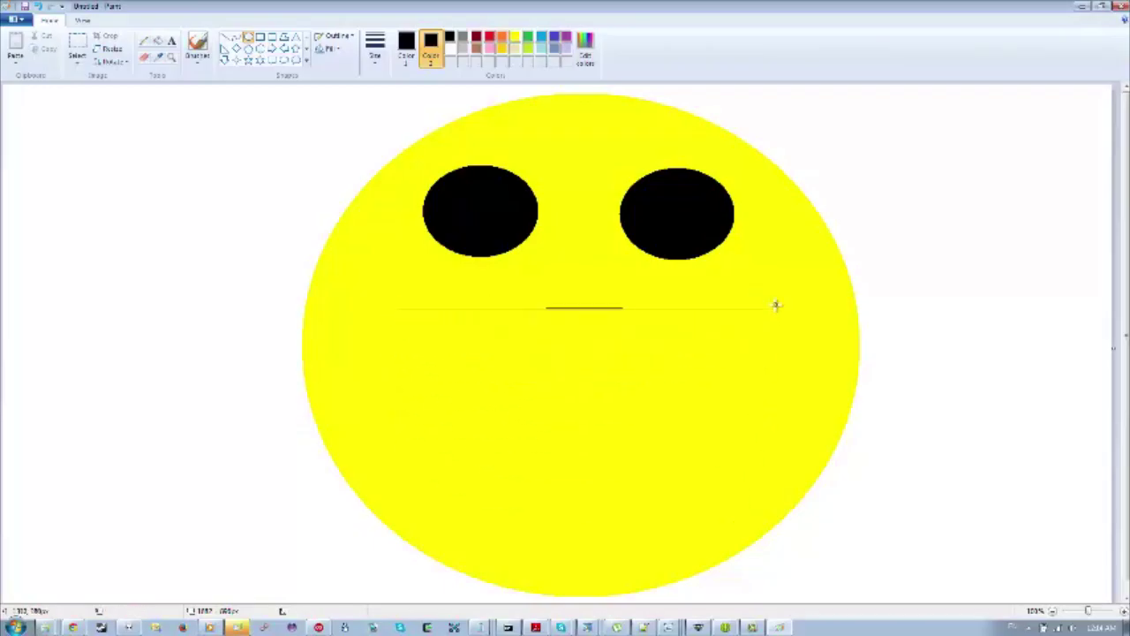
drag(742, 427, 748, 361)
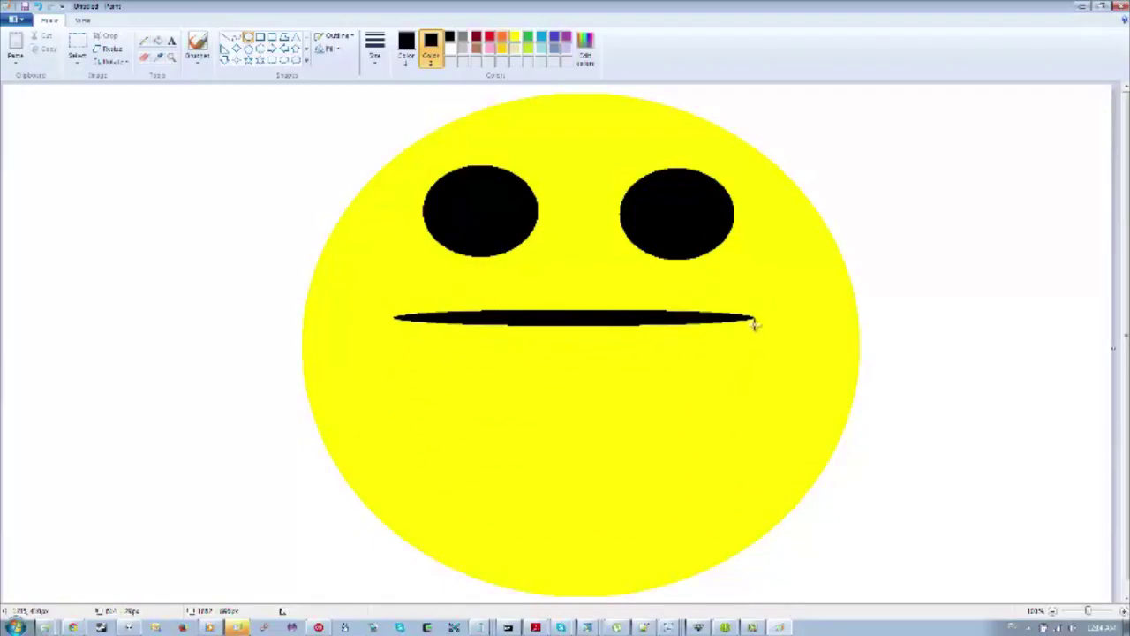
drag(755, 552, 750, 406)
drag(732, 493, 749, 398)
drag(746, 479, 761, 403)
drag(765, 321, 739, 474)
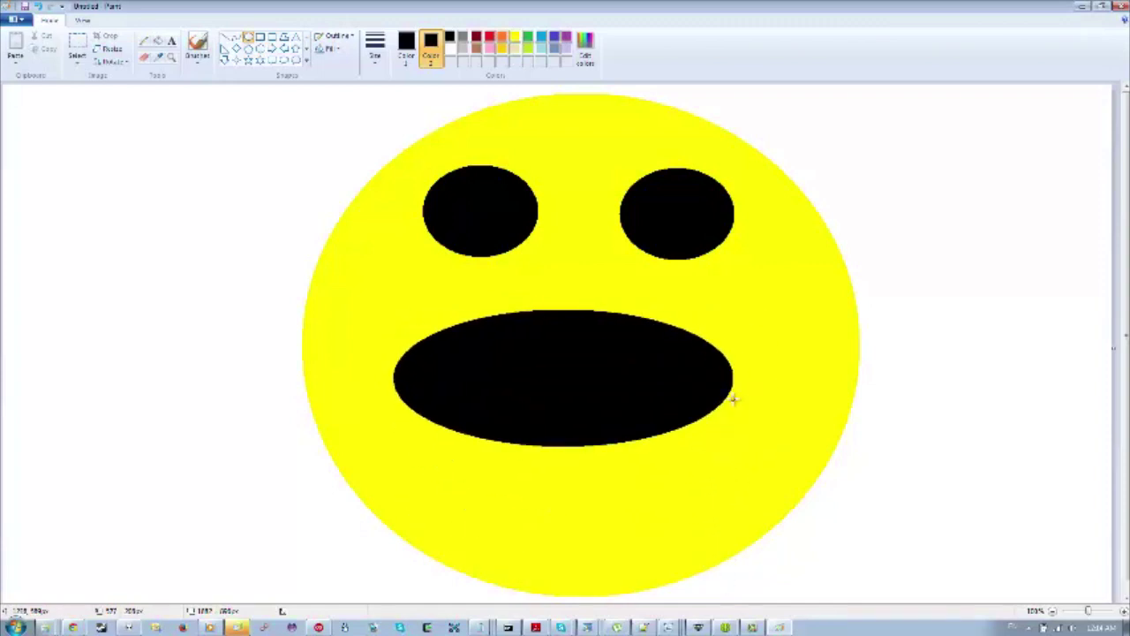
drag(729, 558, 837, 290)
drag(814, 434, 725, 410)
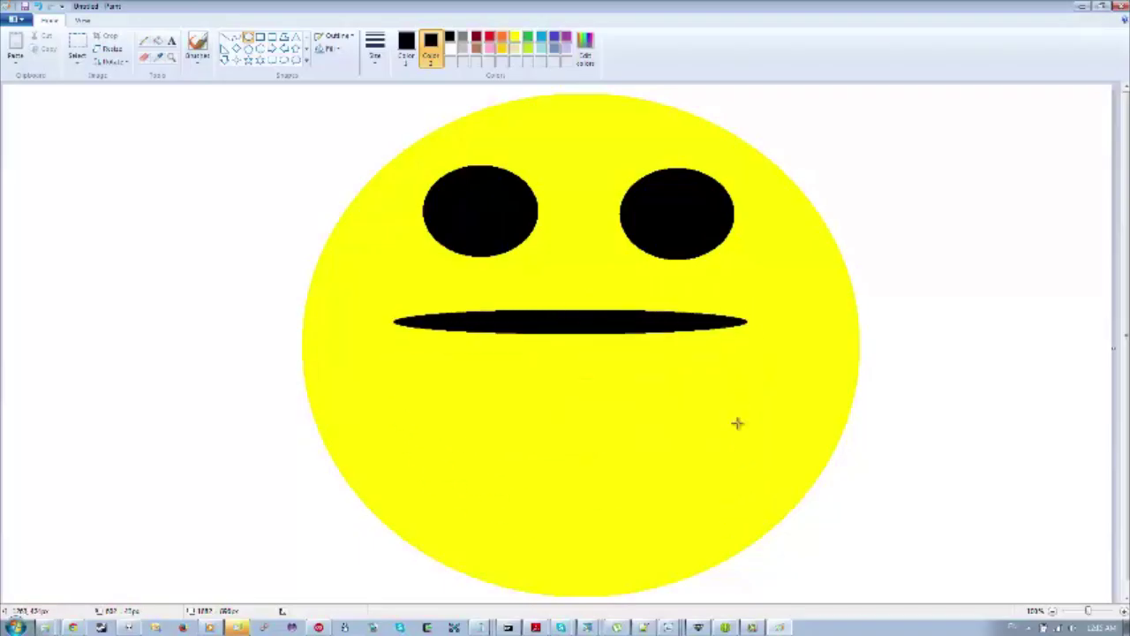
drag(757, 498, 751, 360)
drag(755, 414, 846, 353)
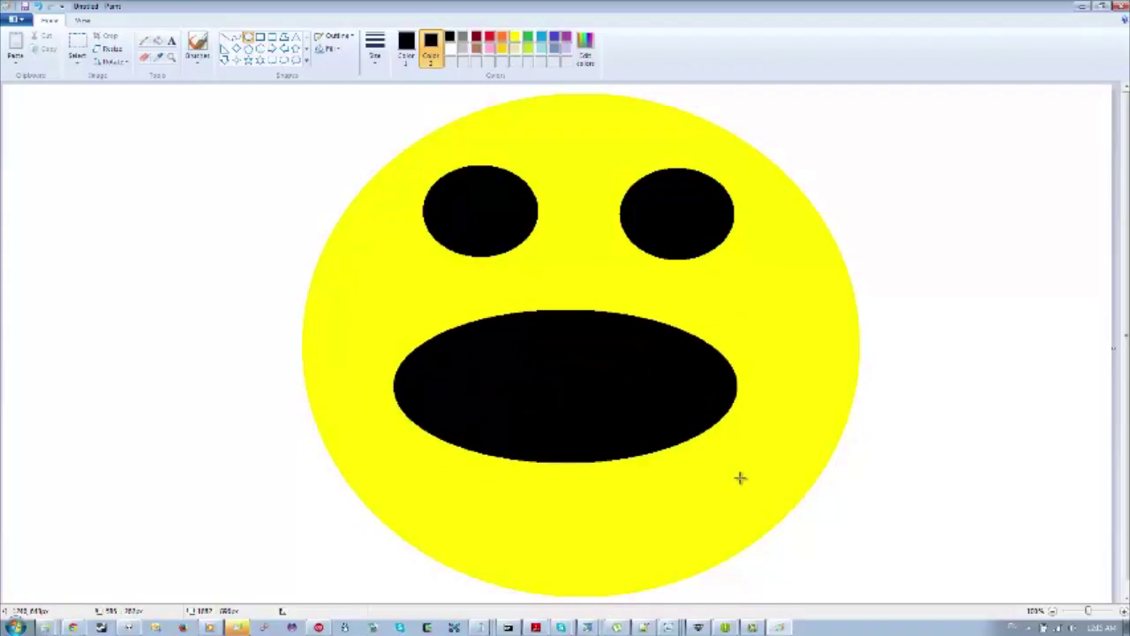
mouse_move(759, 444)
mouse_down()
mouse_move(768, 521)
mouse_move(763, 434)
mouse_up()
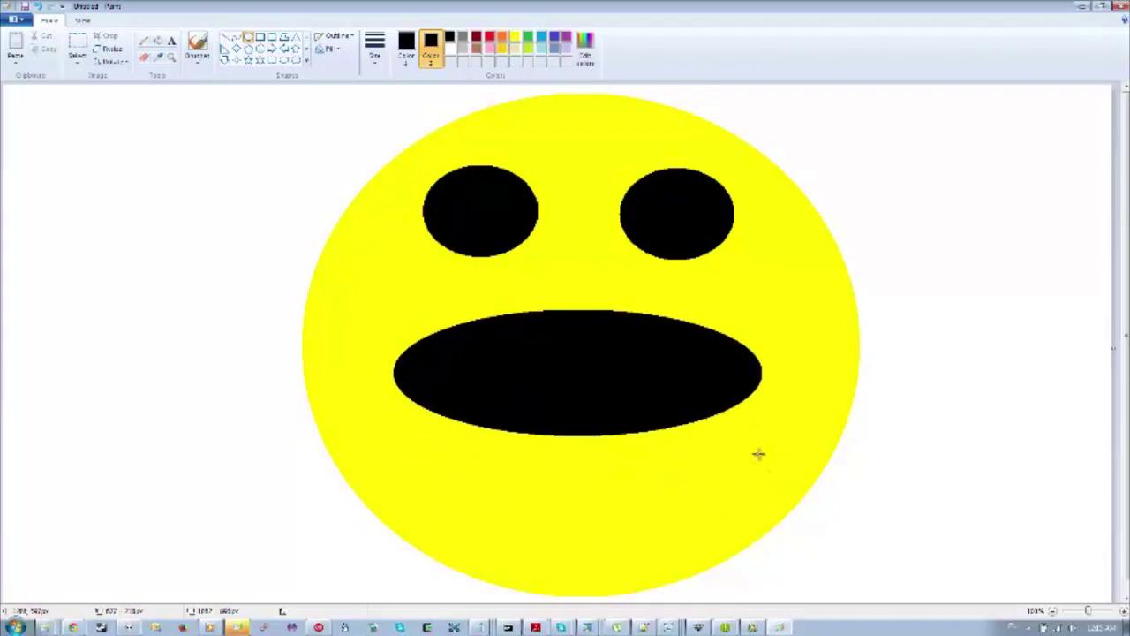
drag(746, 488, 740, 389)
drag(740, 452, 755, 406)
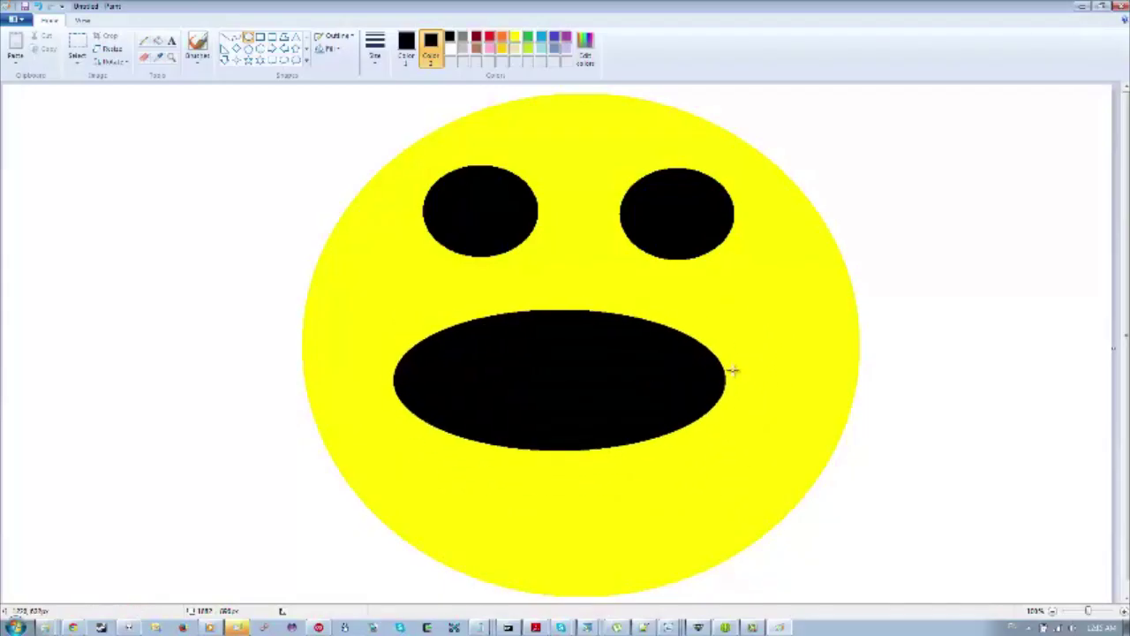
drag(753, 399, 750, 541)
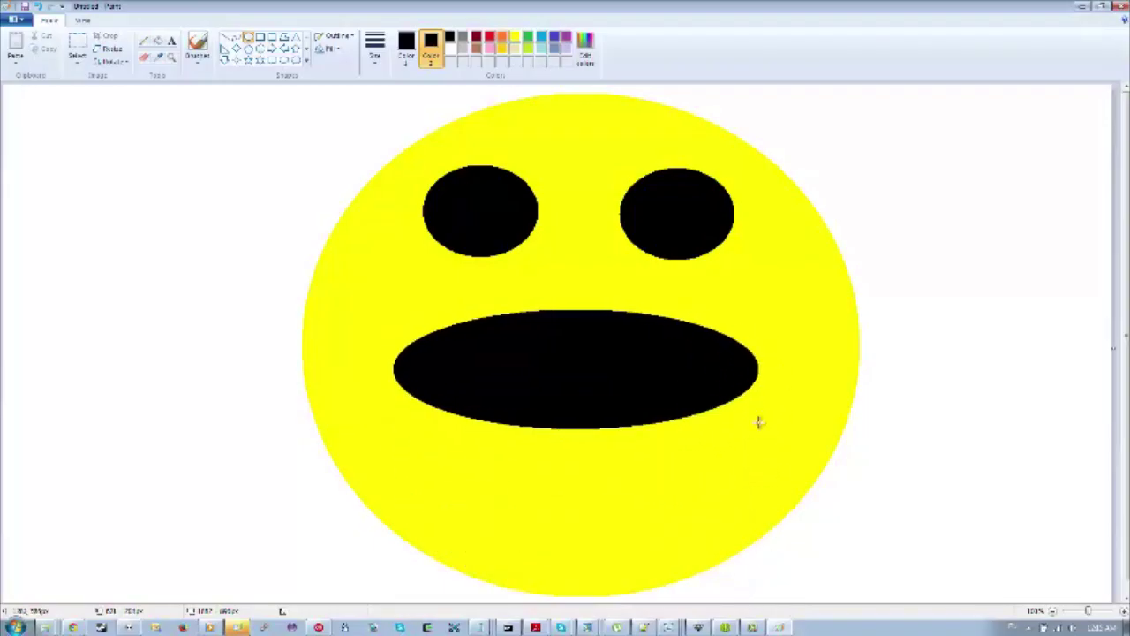
drag(757, 427, 731, 460)
drag(713, 574, 740, 352)
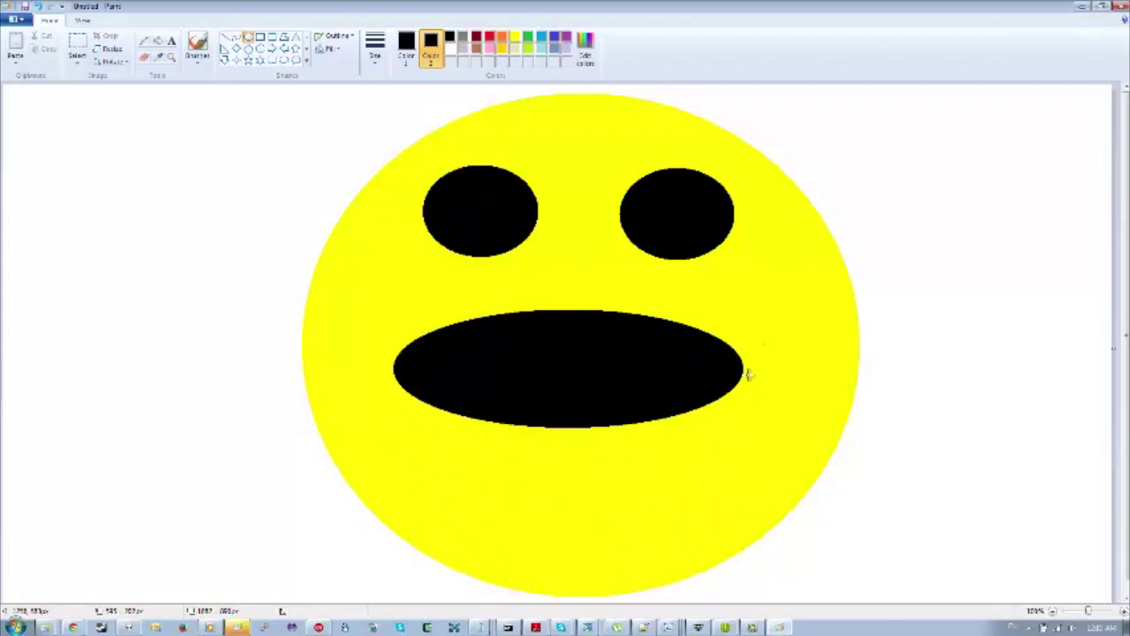
drag(746, 528, 769, 435)
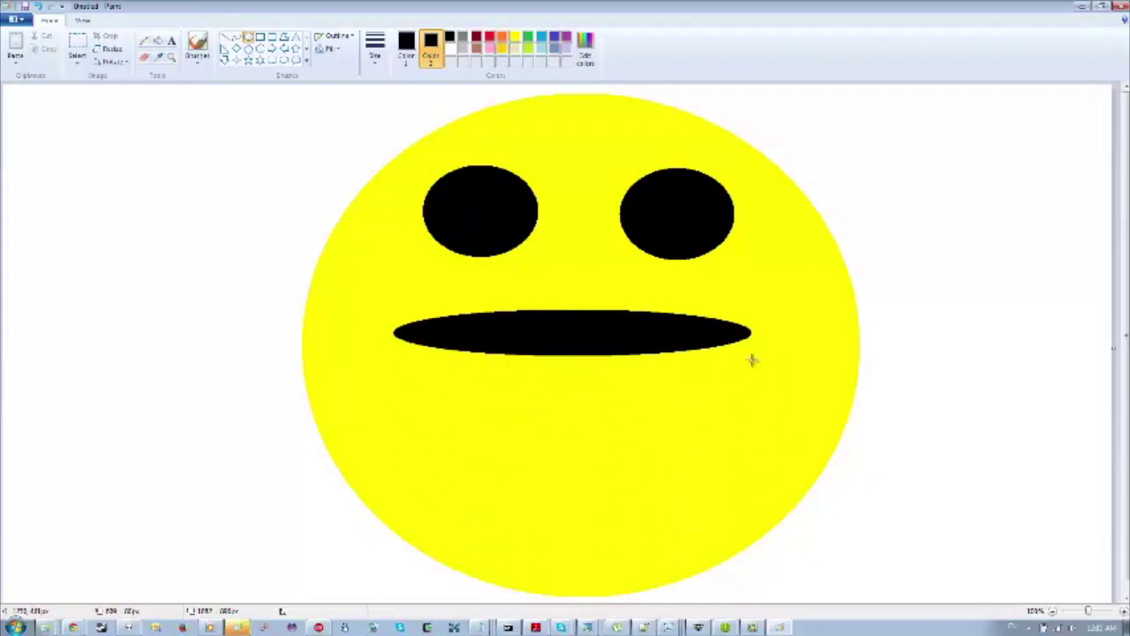
drag(720, 512, 733, 371)
drag(750, 470, 714, 506)
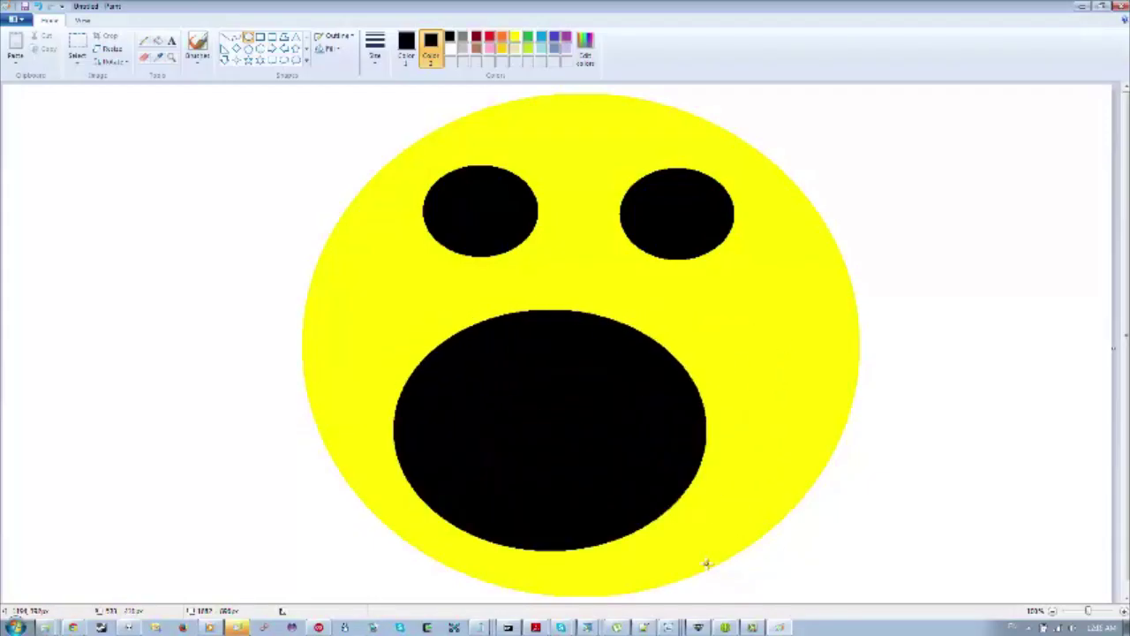
drag(740, 420, 744, 336)
drag(755, 421, 769, 339)
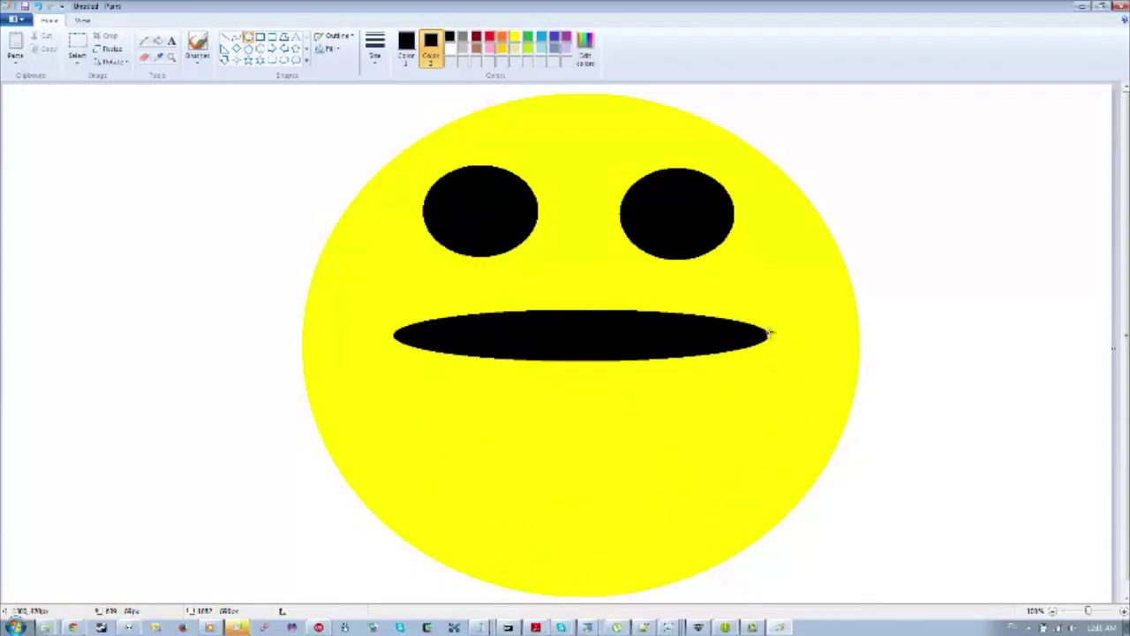
drag(747, 491, 723, 372)
drag(708, 475, 700, 306)
drag(735, 424, 765, 369)
drag(735, 489, 746, 360)
drag(769, 416, 748, 504)
mouse_move(731, 561)
mouse_down()
mouse_move(738, 351)
mouse_move(756, 374)
mouse_move(761, 308)
mouse_move(769, 433)
mouse_move(759, 306)
mouse_move(775, 529)
mouse_up()
drag(780, 619, 748, 375)
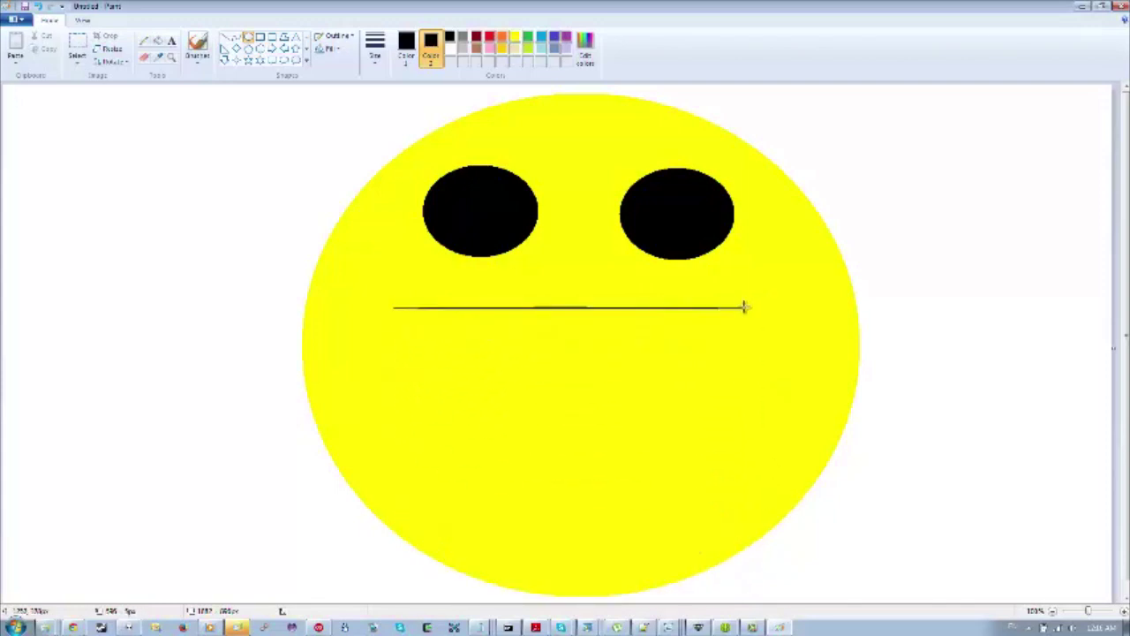
mouse_move(757, 312)
mouse_down()
mouse_move(747, 560)
mouse_move(768, 403)
mouse_move(736, 429)
mouse_move(765, 456)
mouse_move(762, 325)
mouse_move(759, 495)
mouse_move(773, 396)
mouse_move(763, 554)
mouse_move(742, 596)
mouse_move(753, 308)
mouse_up()
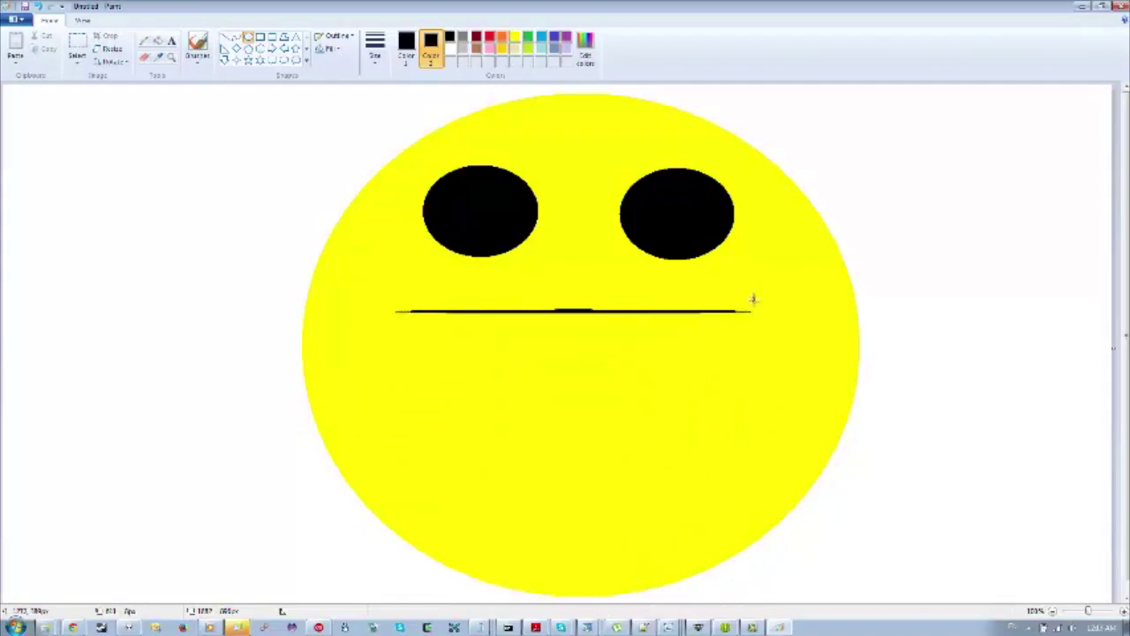
drag(758, 538, 746, 437)
drag(764, 350, 752, 483)
drag(751, 389, 756, 486)
drag(765, 539, 763, 483)
drag(750, 430, 773, 406)
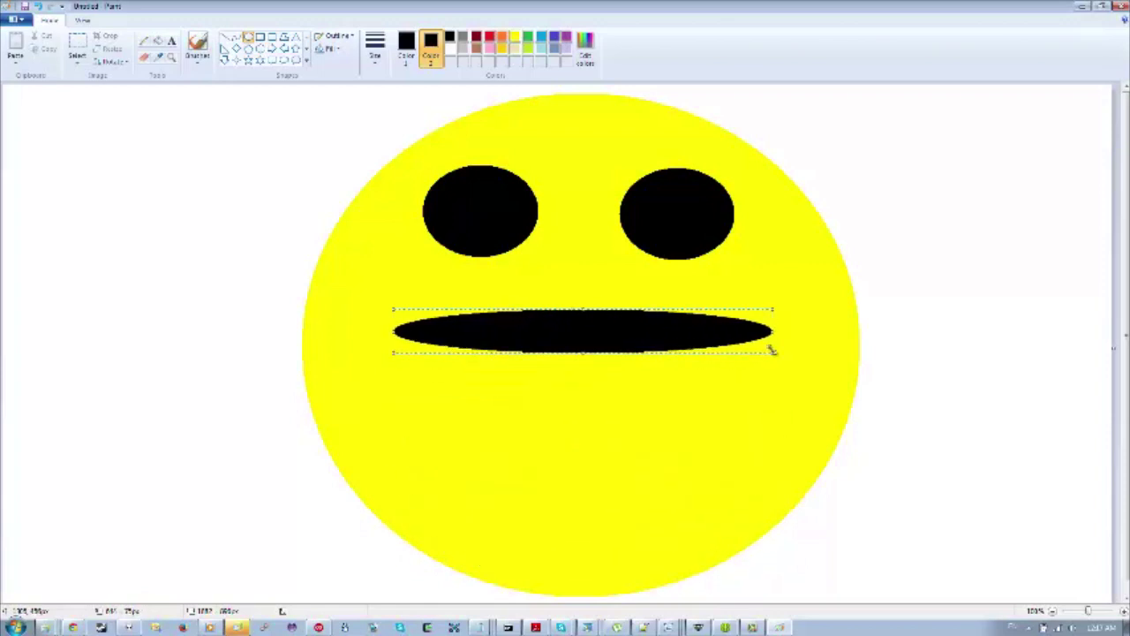